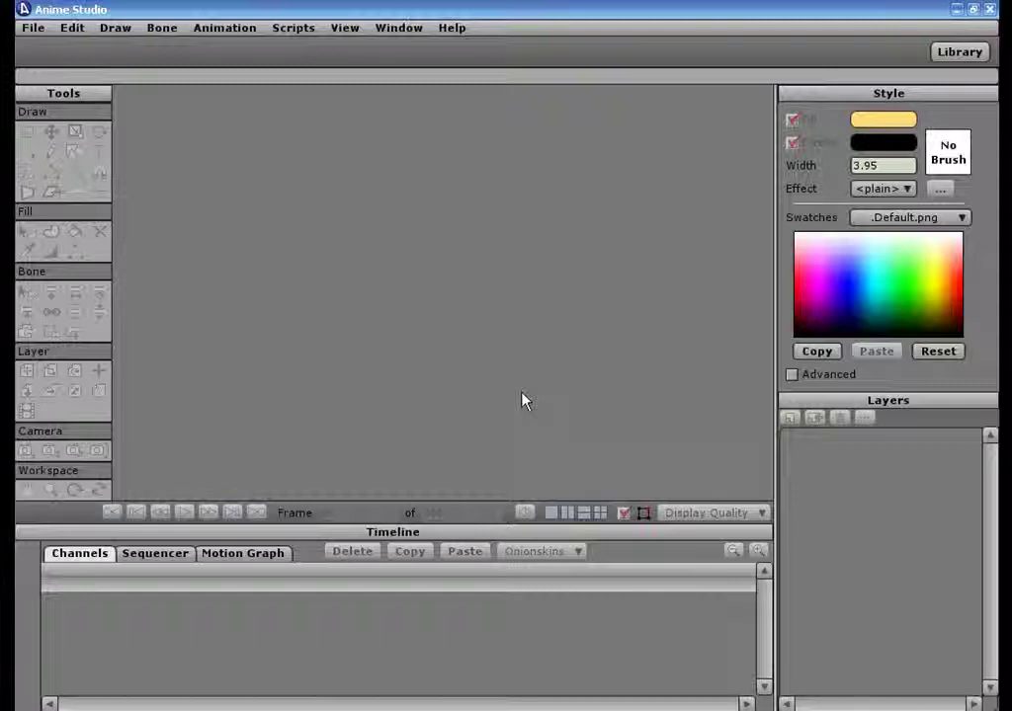
Open the project file خاصية الديناميك from the تركيب العظام-3 folder
click(32, 28)
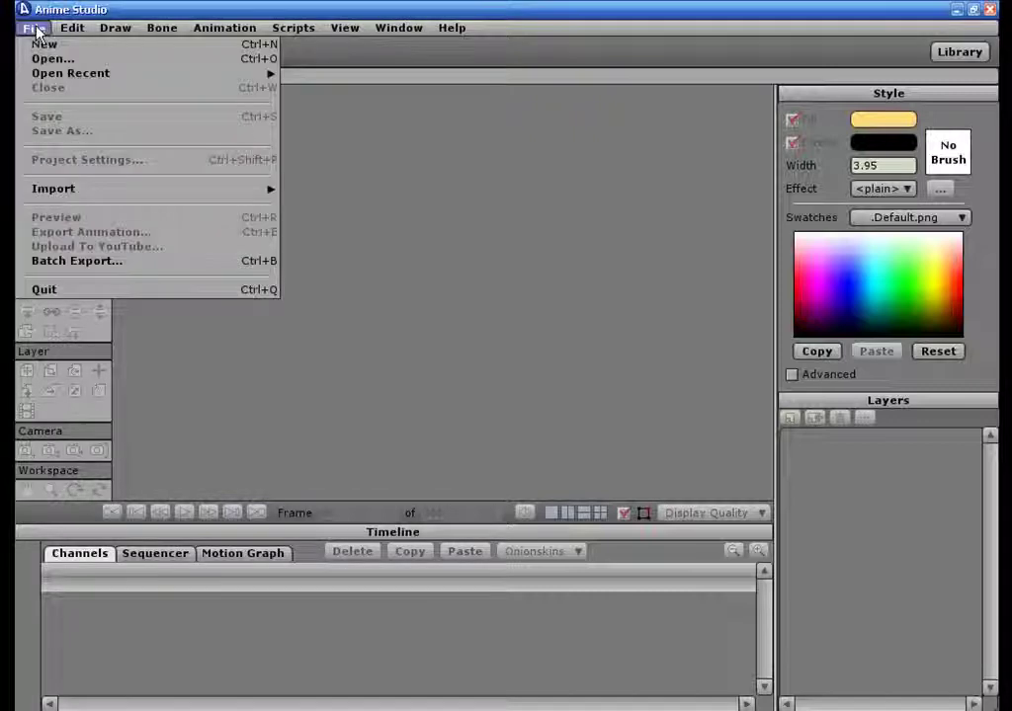
click(44, 57)
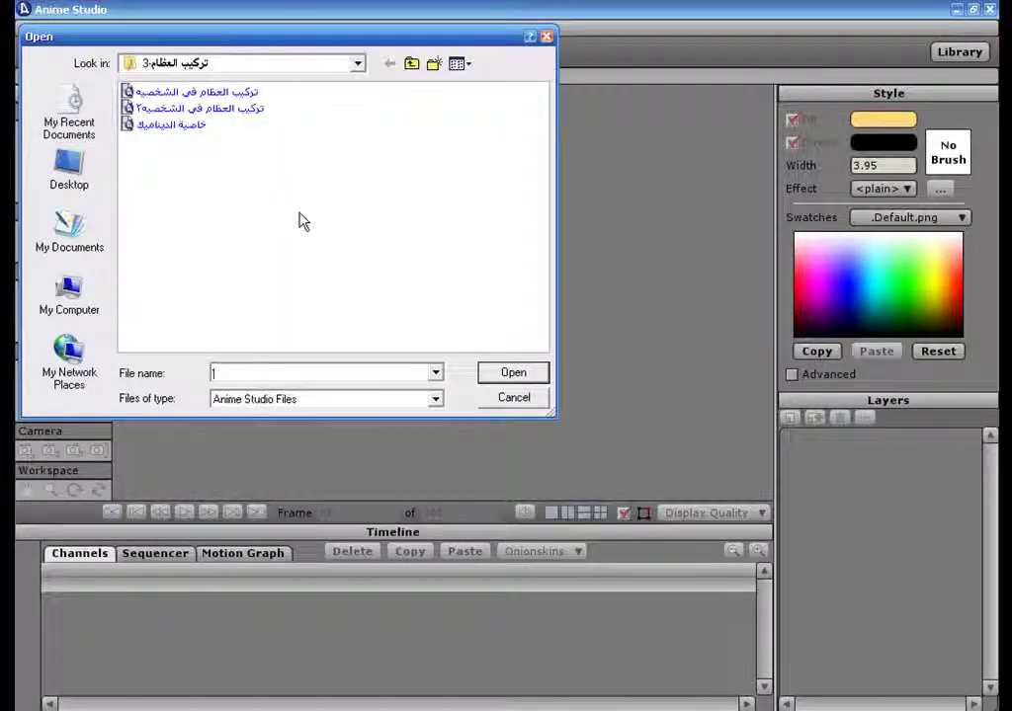
click(158, 126)
click(512, 373)
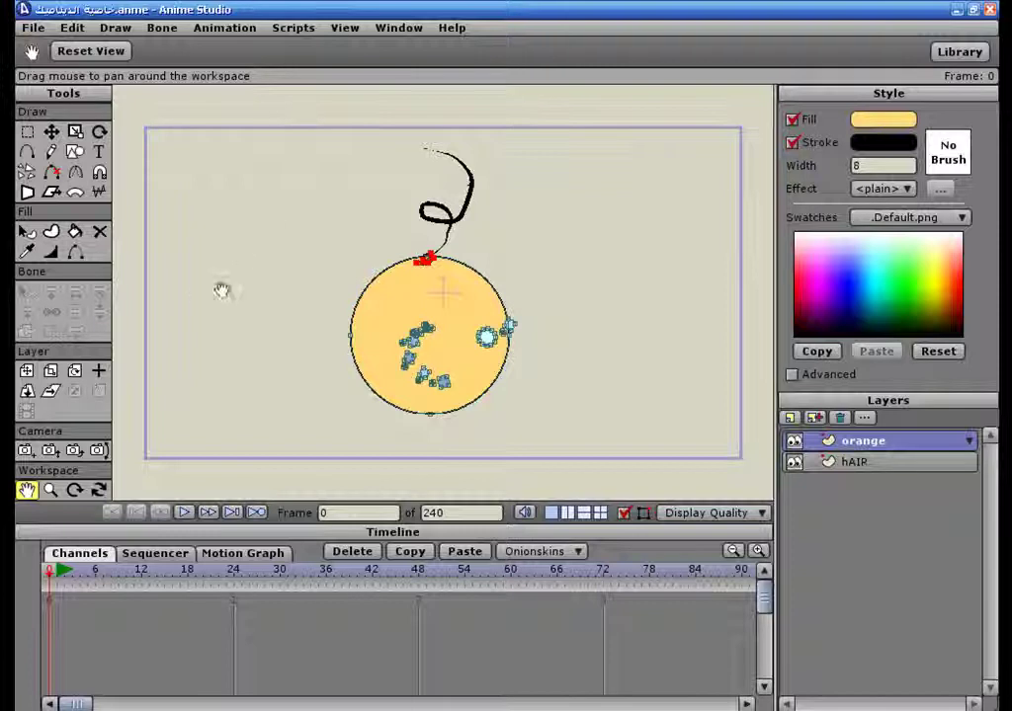
Create a bone layer, nest the orange and hAIR layers inside it, and make the bone layer active
click(789, 417)
click(793, 480)
click(845, 460)
mouse_move(841, 485)
mouse_down()
mouse_move(848, 457)
mouse_move(850, 494)
mouse_move(849, 482)
mouse_up()
click(858, 440)
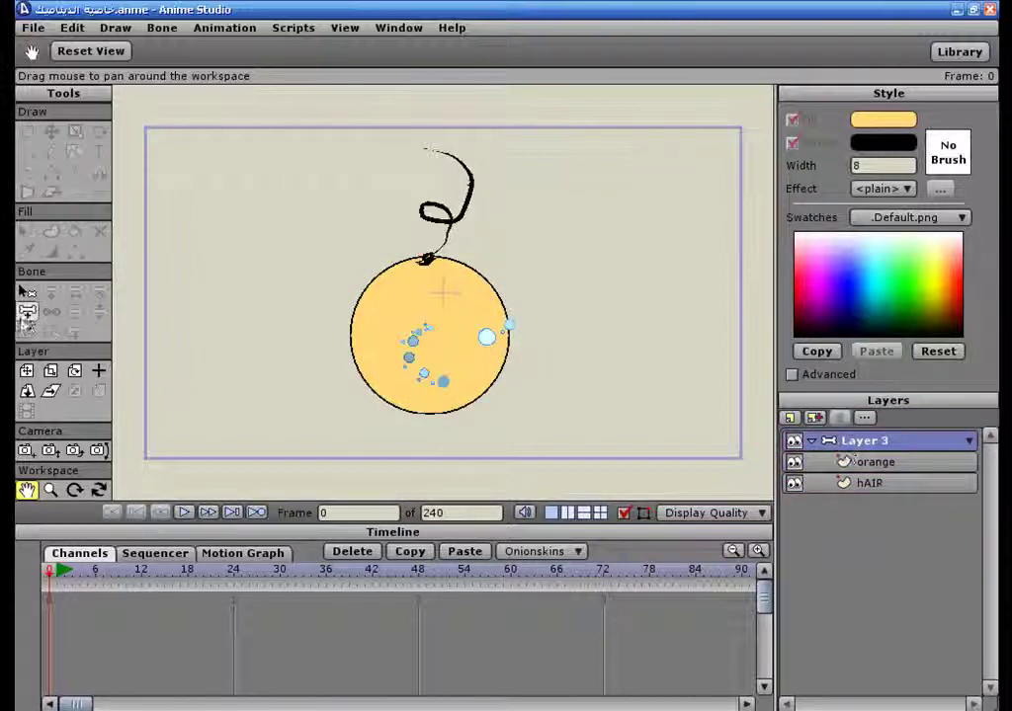
Draw a connected chain of four bones from the orange's base to its top and along the hair to its tip
click(26, 312)
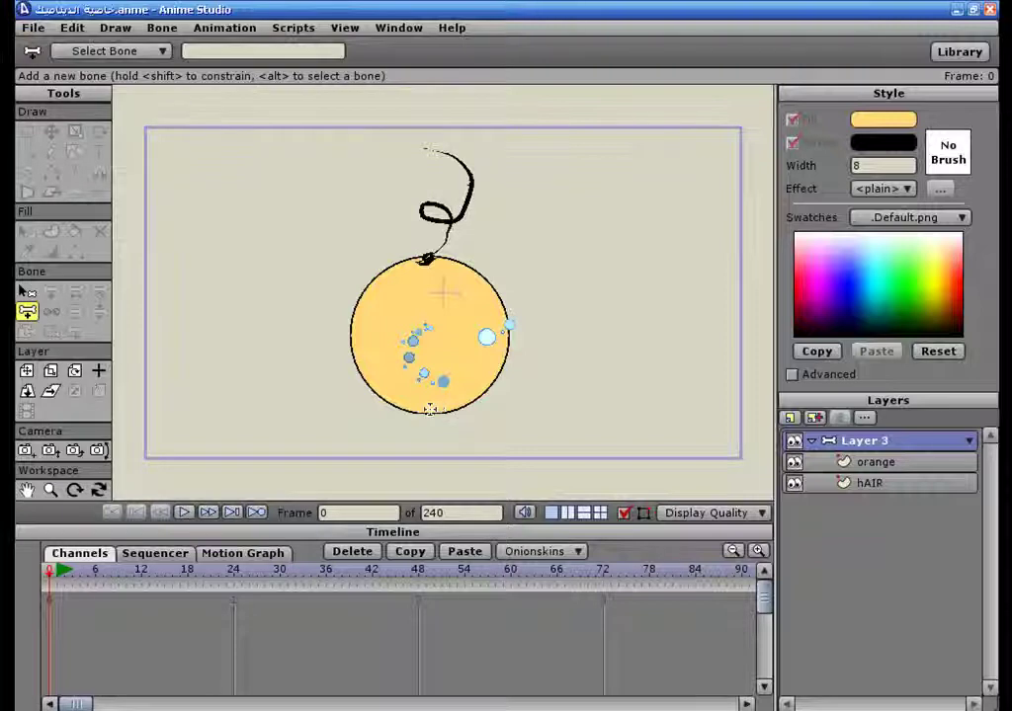
drag(432, 336, 427, 145)
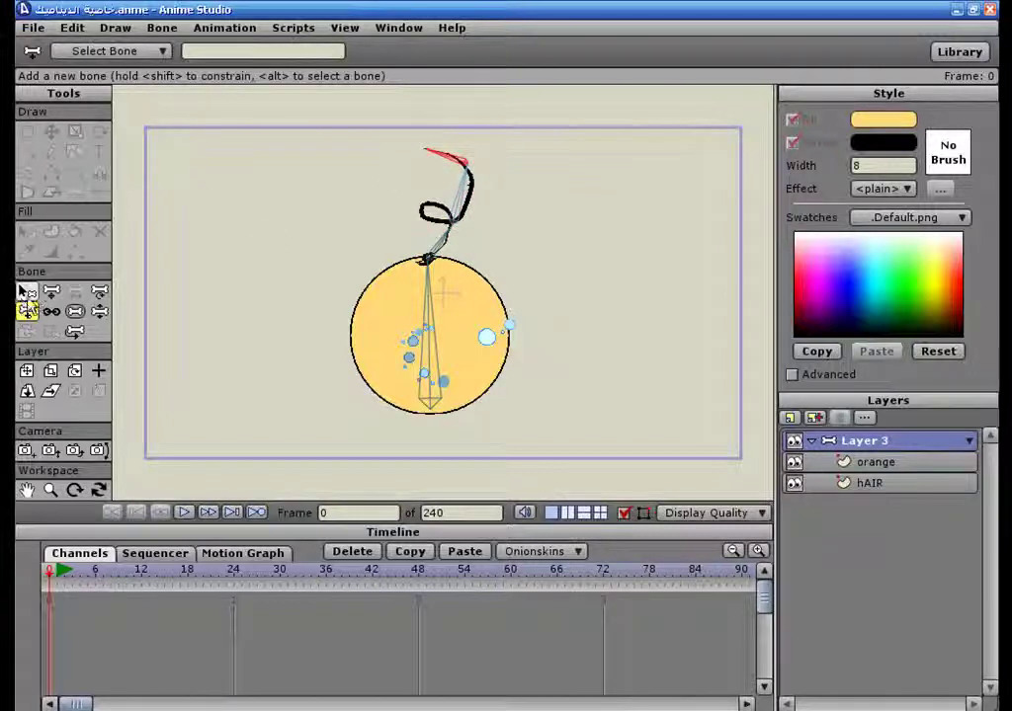
Enable bone dynamics for the orange's main bone with torque 2, spring 2 and damping 1
click(27, 291)
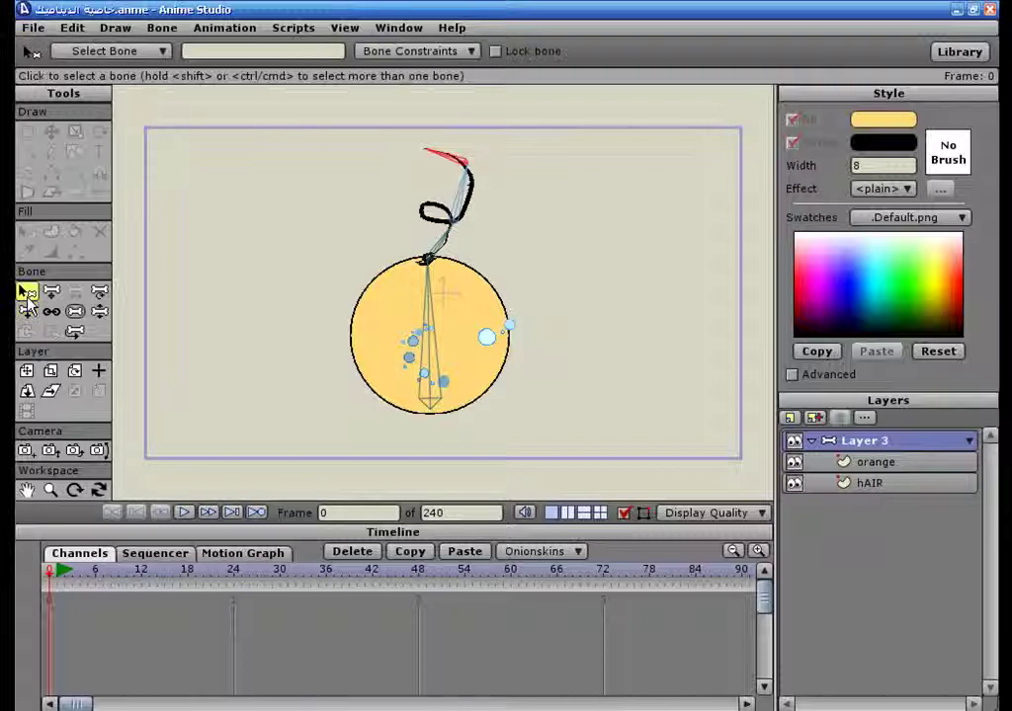
click(27, 490)
drag(357, 357, 165, 360)
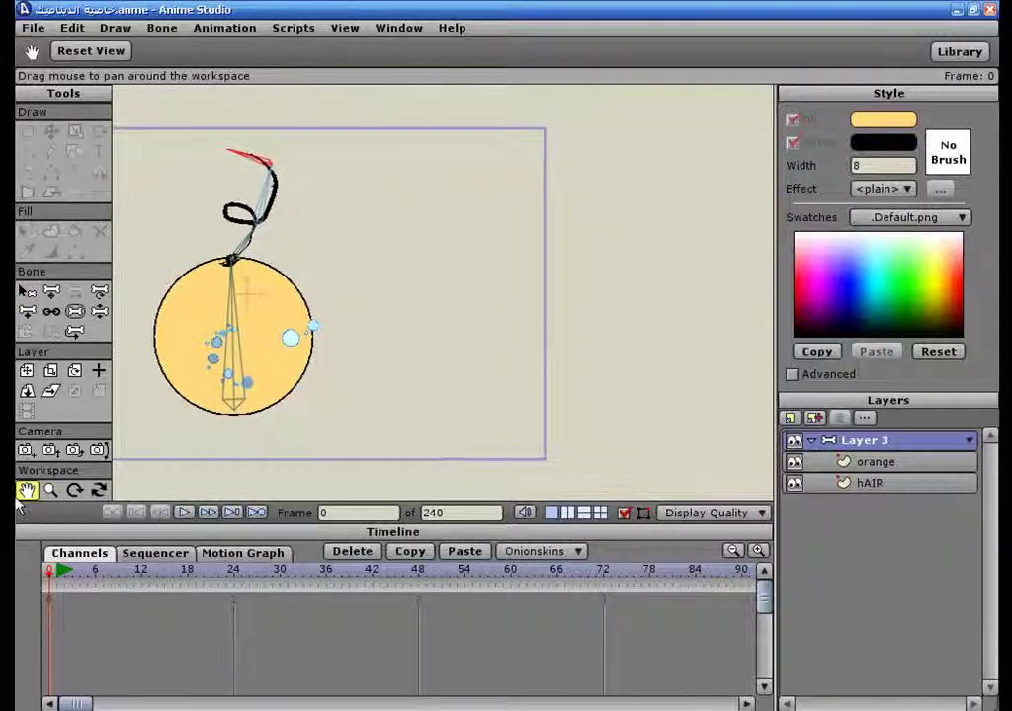
click(24, 292)
click(229, 369)
click(422, 51)
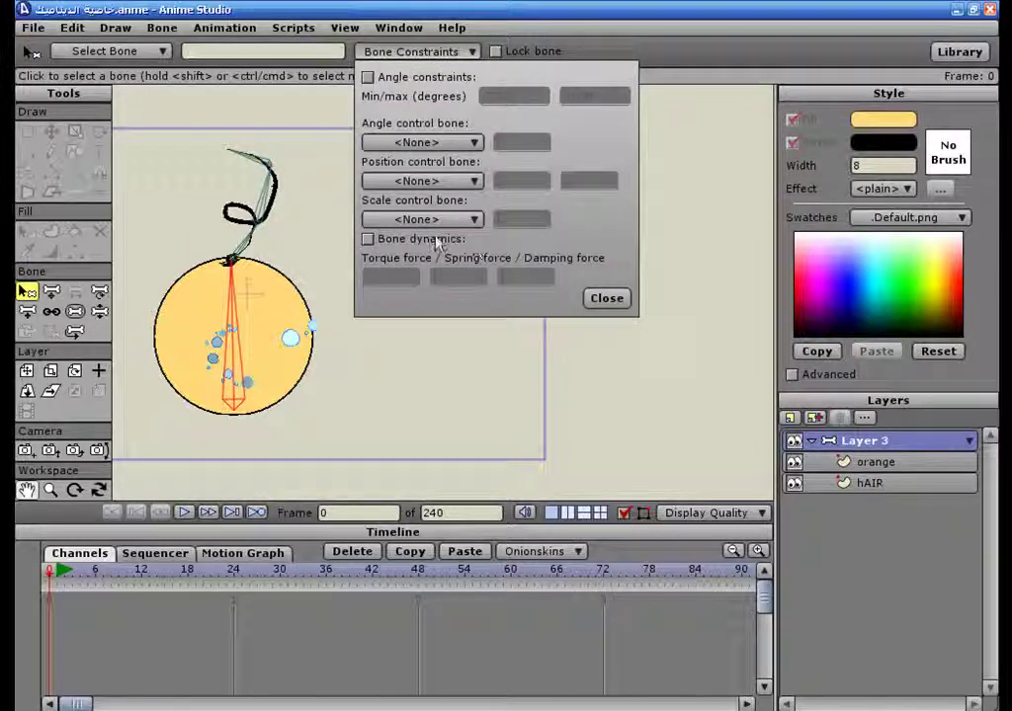
click(368, 238)
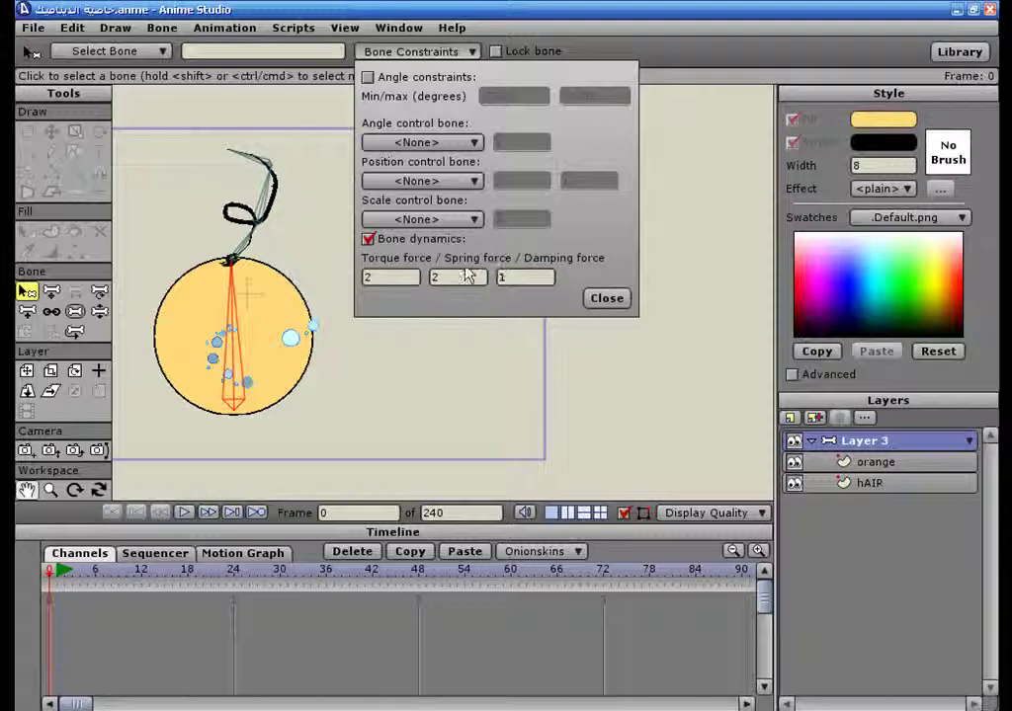
click(607, 298)
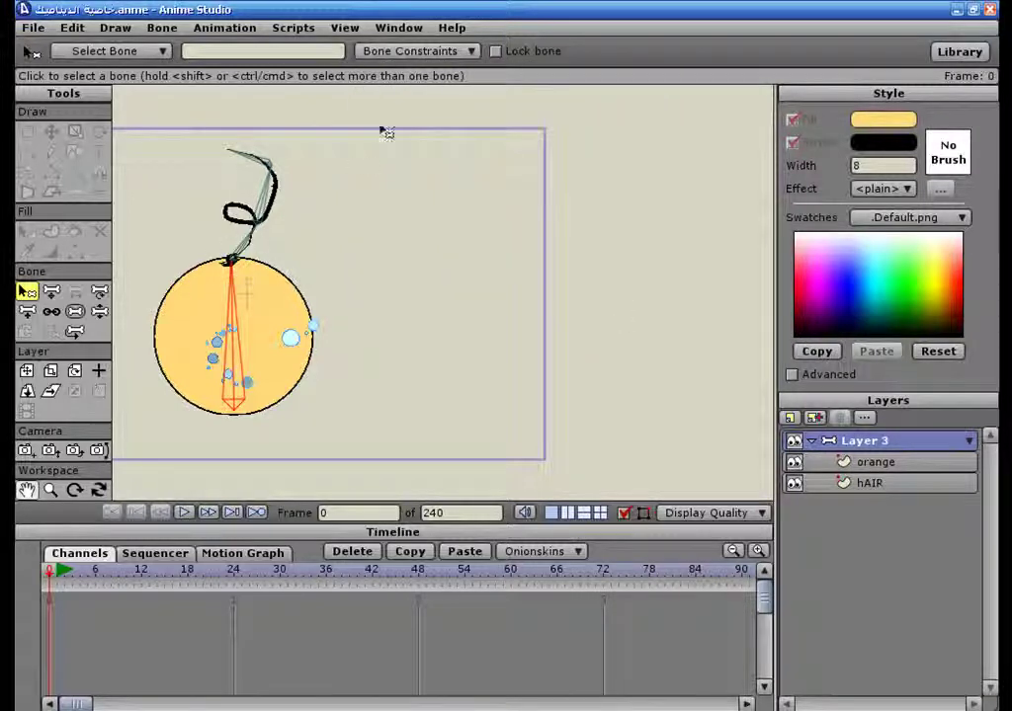
Enable bone dynamics for each of the three hair bones and close the constraints
click(235, 249)
click(395, 51)
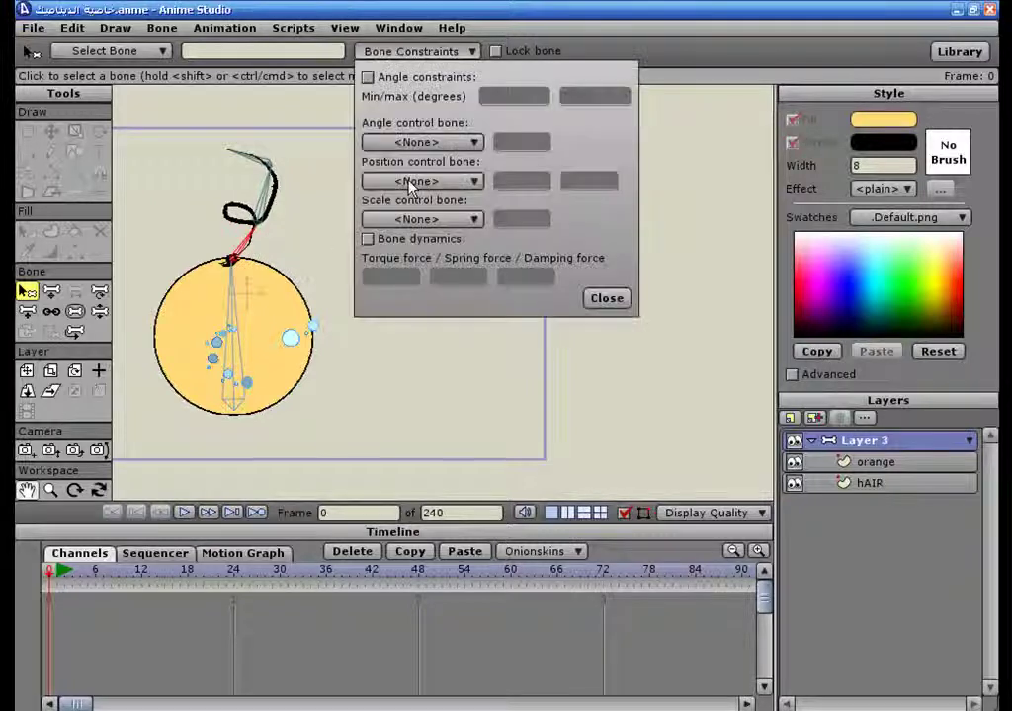
click(368, 239)
click(368, 238)
click(367, 238)
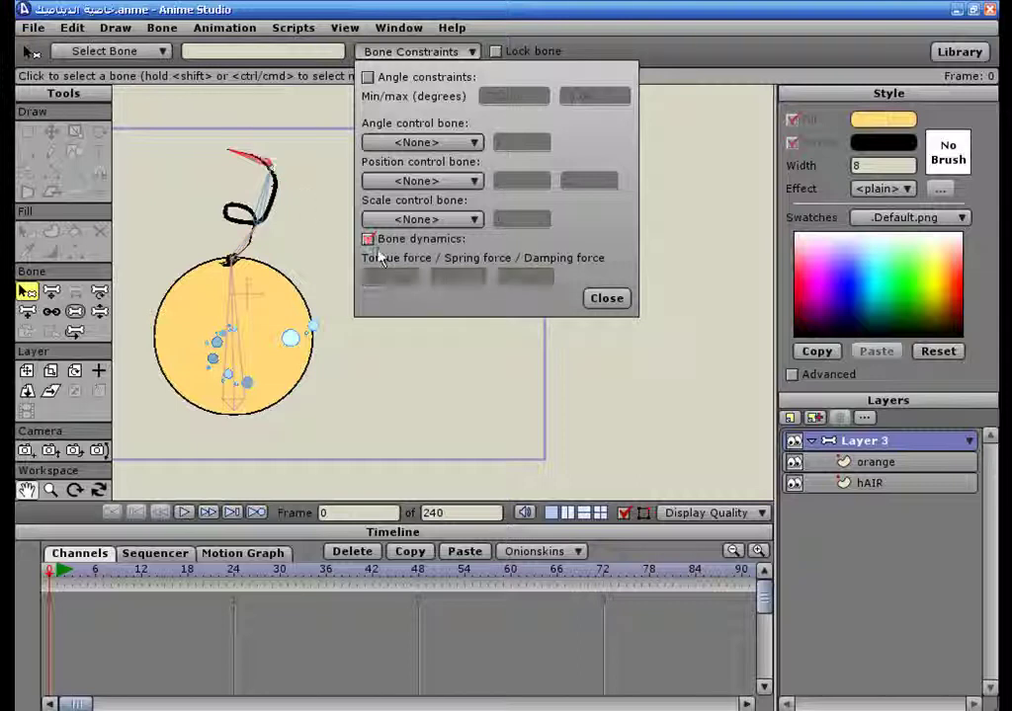
click(607, 298)
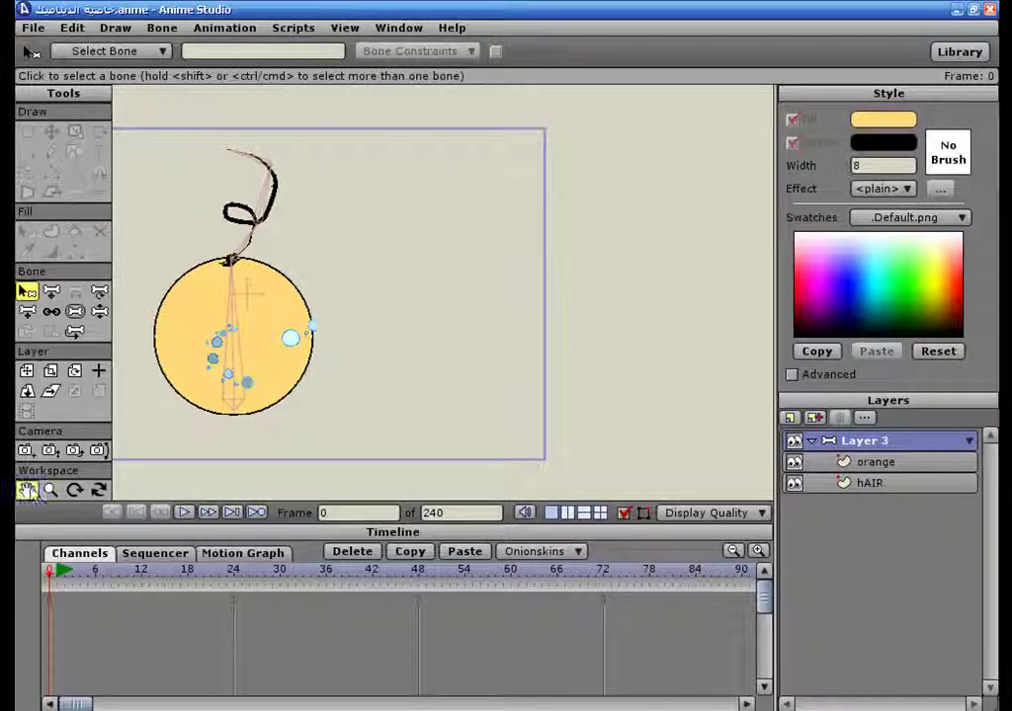
At frame 18, tilt the orange's main bone to the left with the Manipulate Bones tool
click(26, 490)
drag(250, 364, 436, 318)
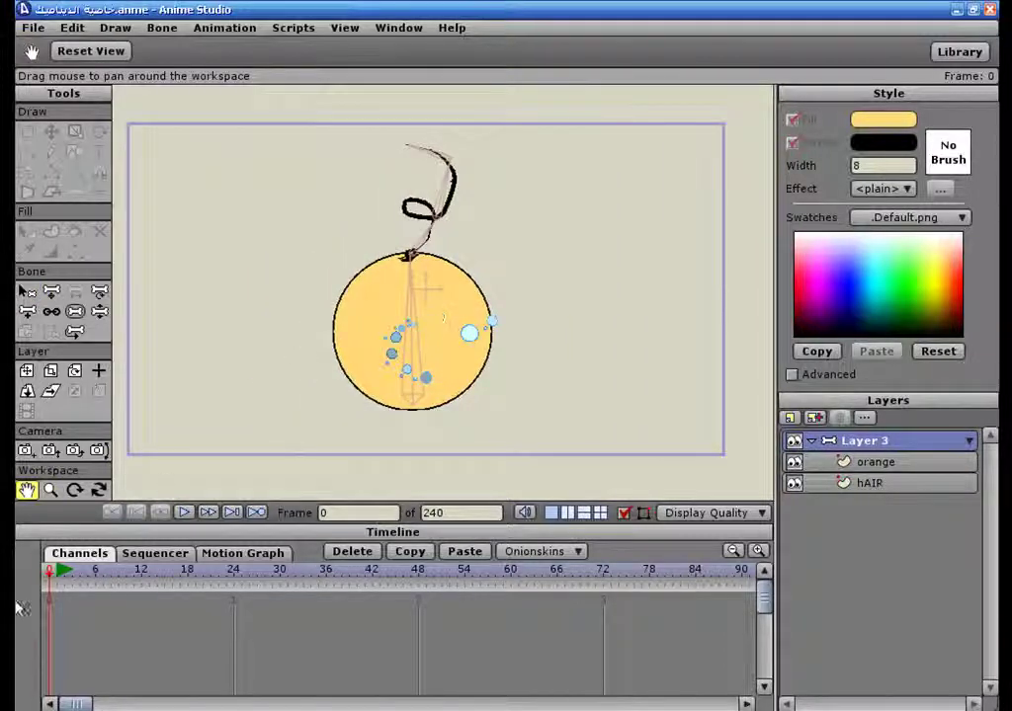
click(26, 292)
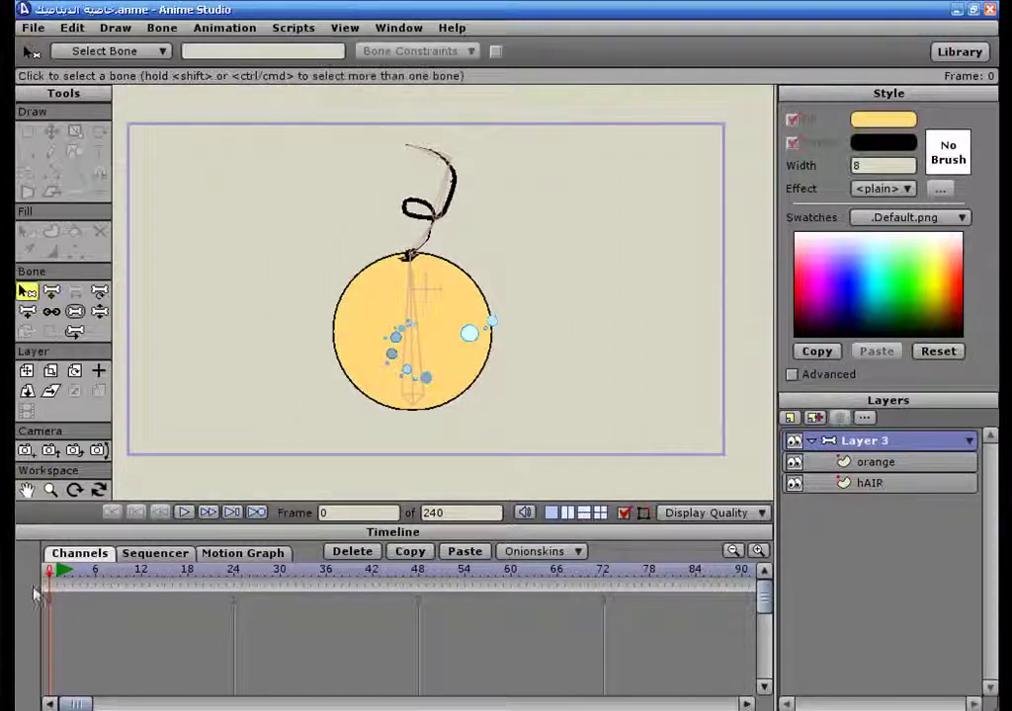
drag(52, 581, 192, 582)
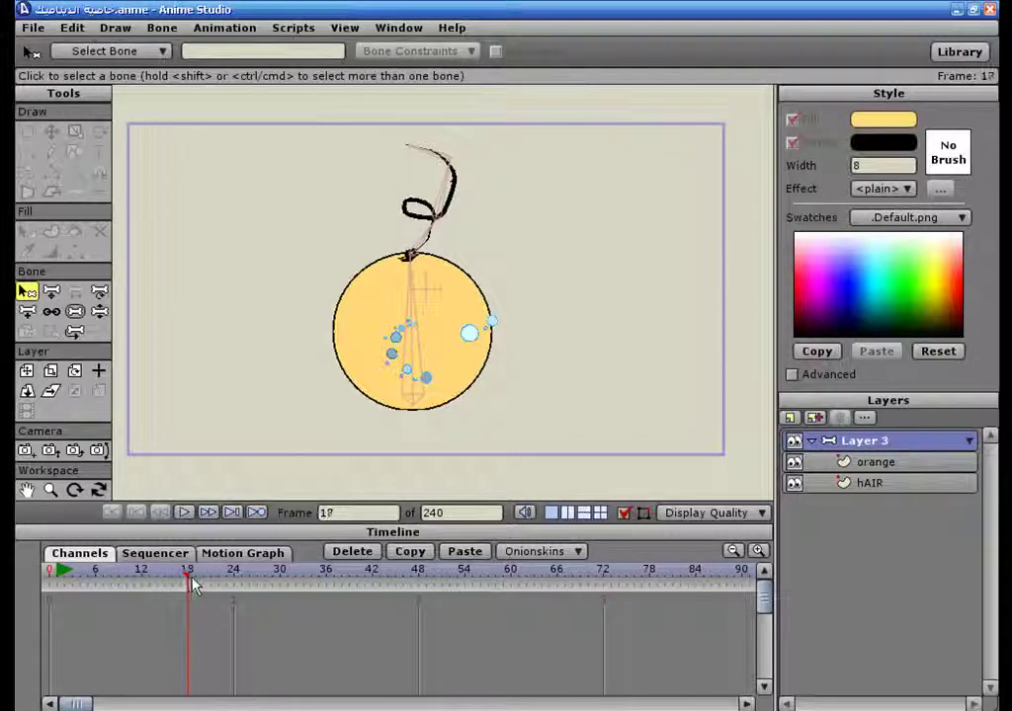
click(98, 311)
click(409, 314)
drag(409, 313, 377, 314)
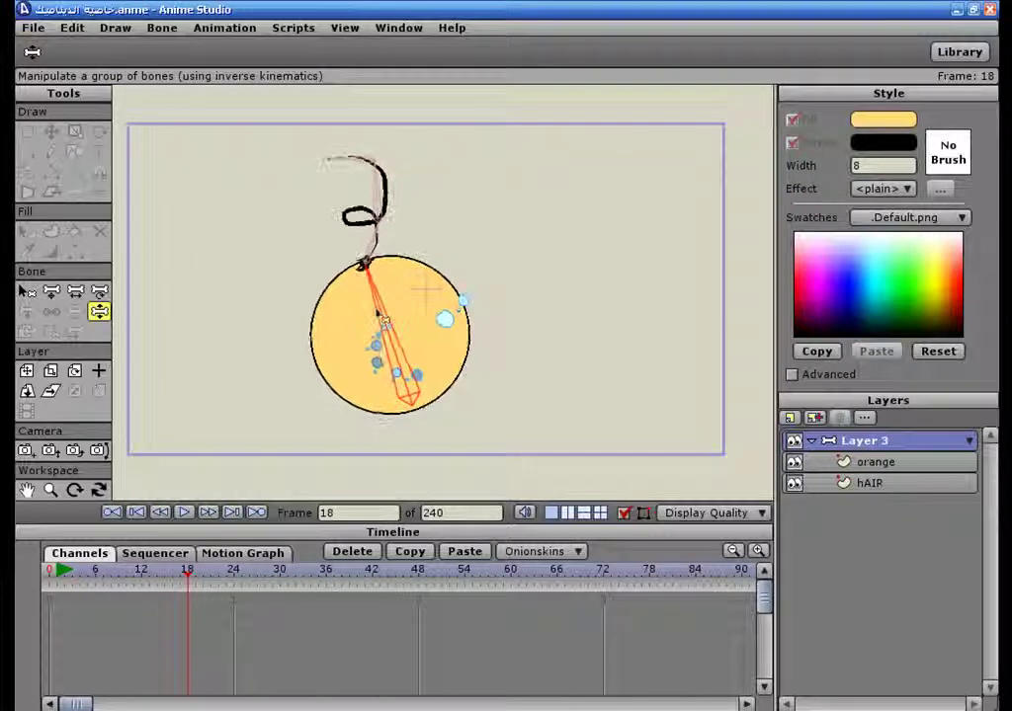
Pose the orange's main bone tilted to the right at frame 30 and back upright at frame 36
click(280, 571)
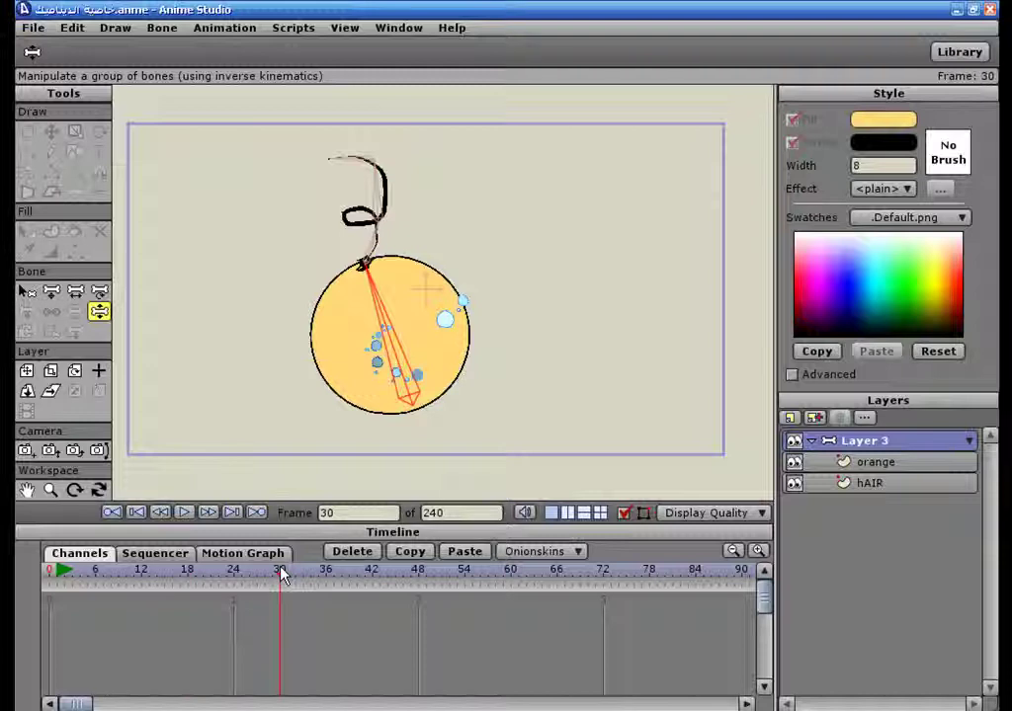
drag(381, 317, 437, 318)
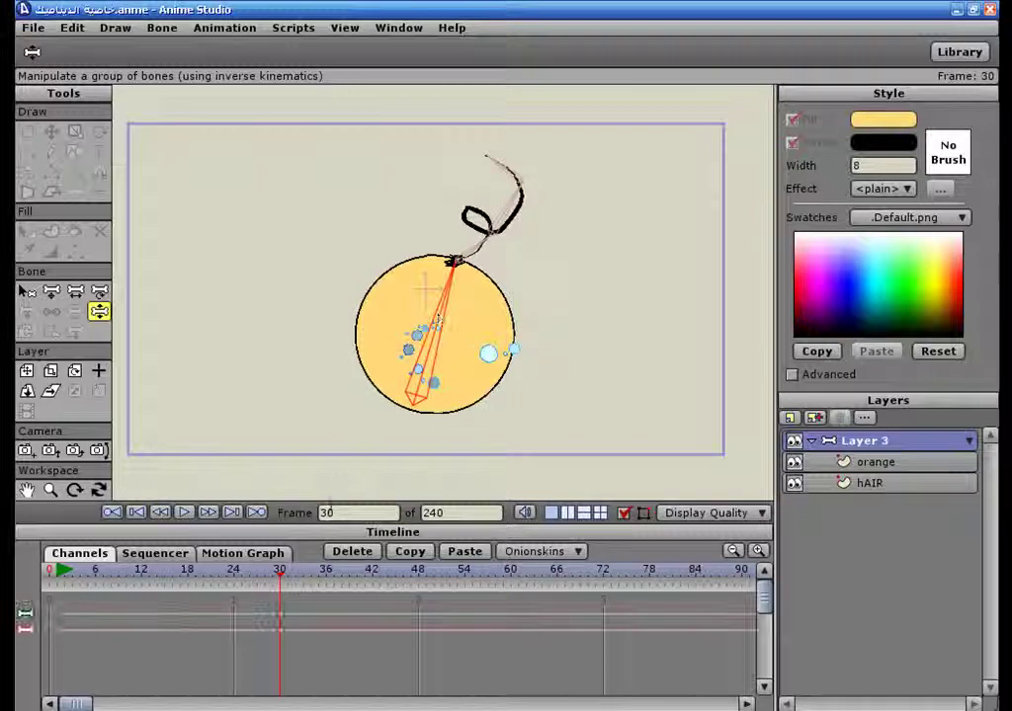
click(327, 572)
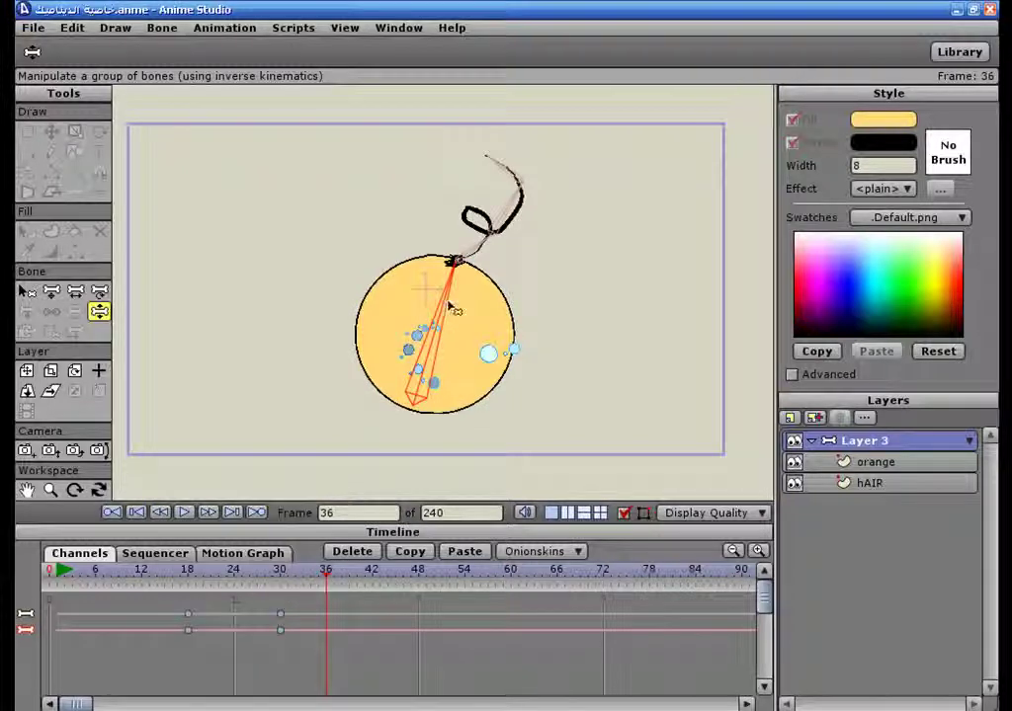
drag(446, 301, 416, 308)
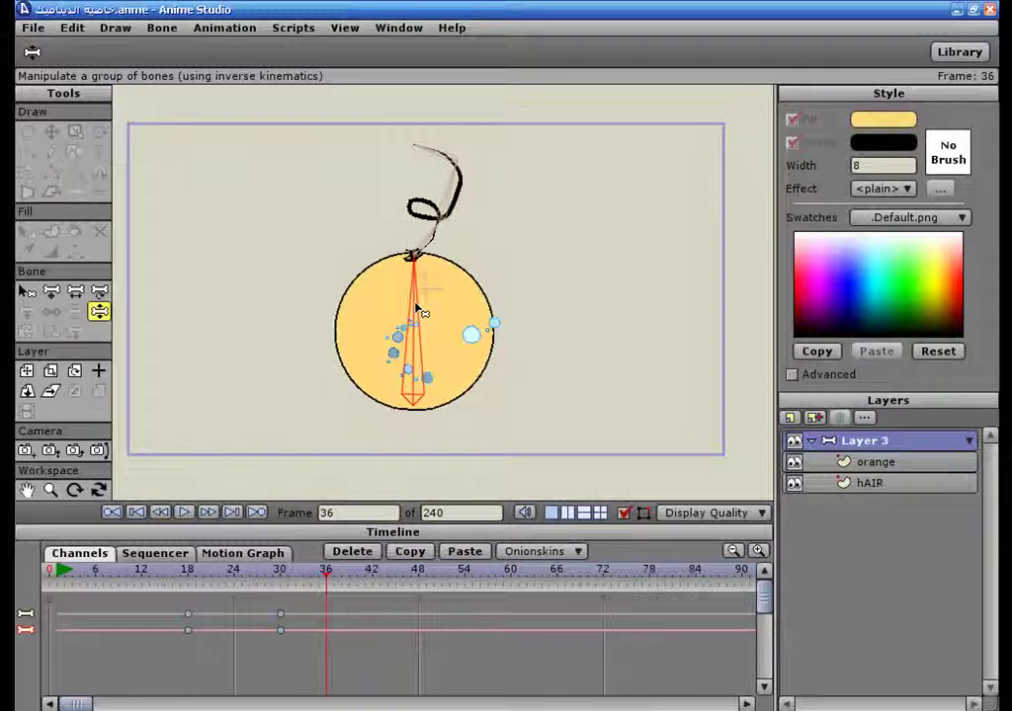
Scrub the timeline from frame 12 to frame 70 to review the bone motion, and return to frame 0
click(142, 574)
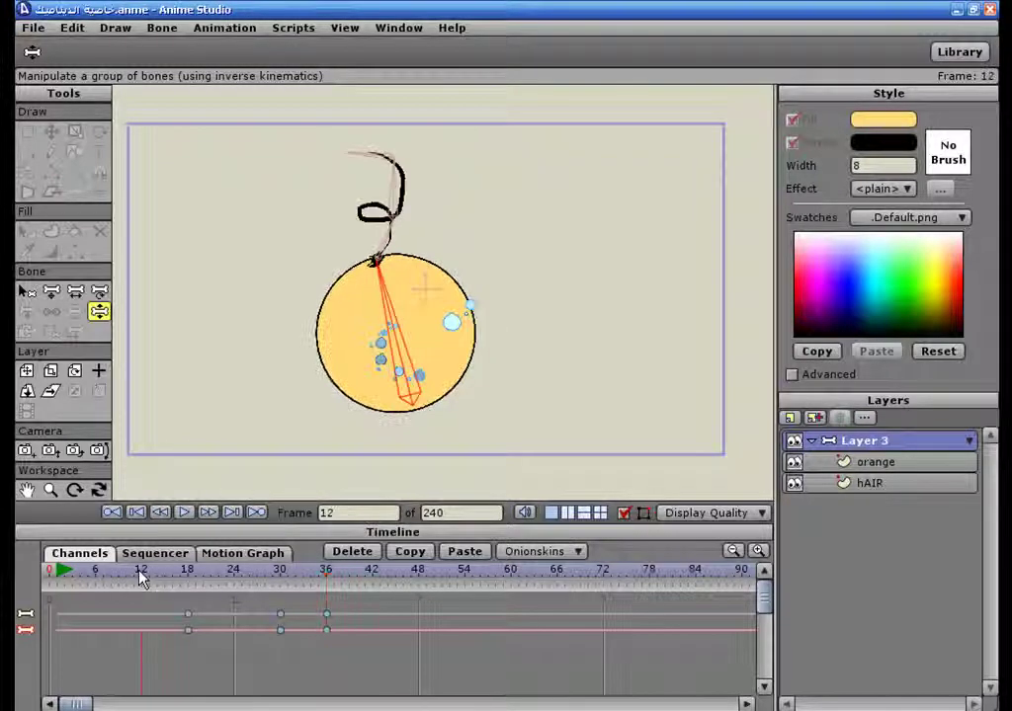
drag(141, 581, 591, 610)
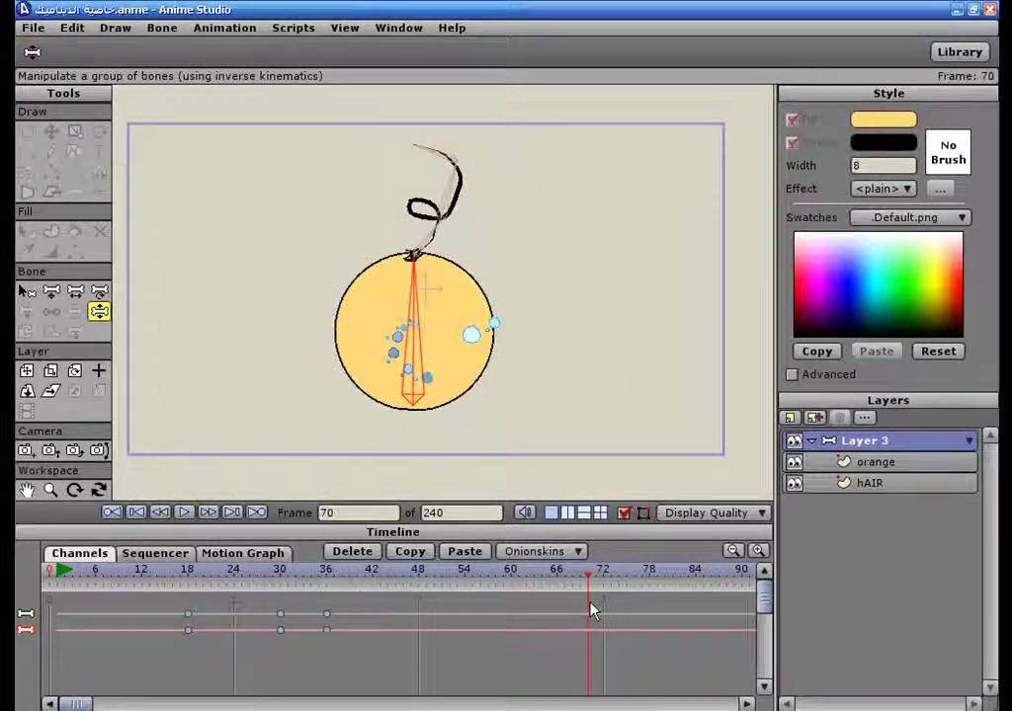
click(51, 585)
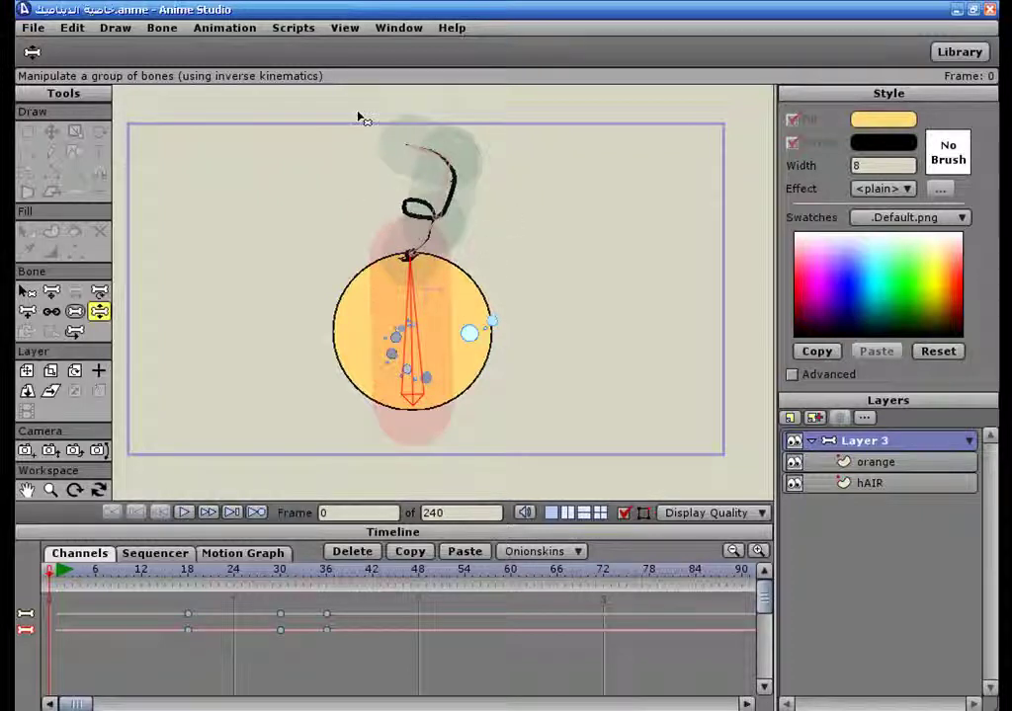
Turn off bone dynamics for the orange's main bone
click(27, 490)
drag(450, 364, 277, 369)
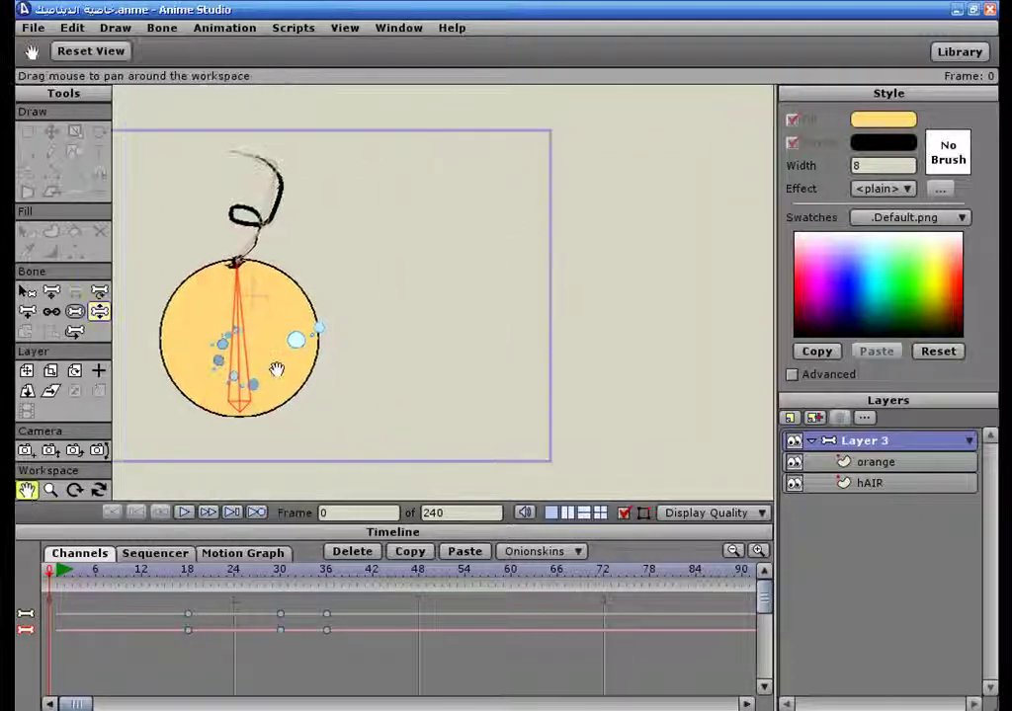
click(26, 292)
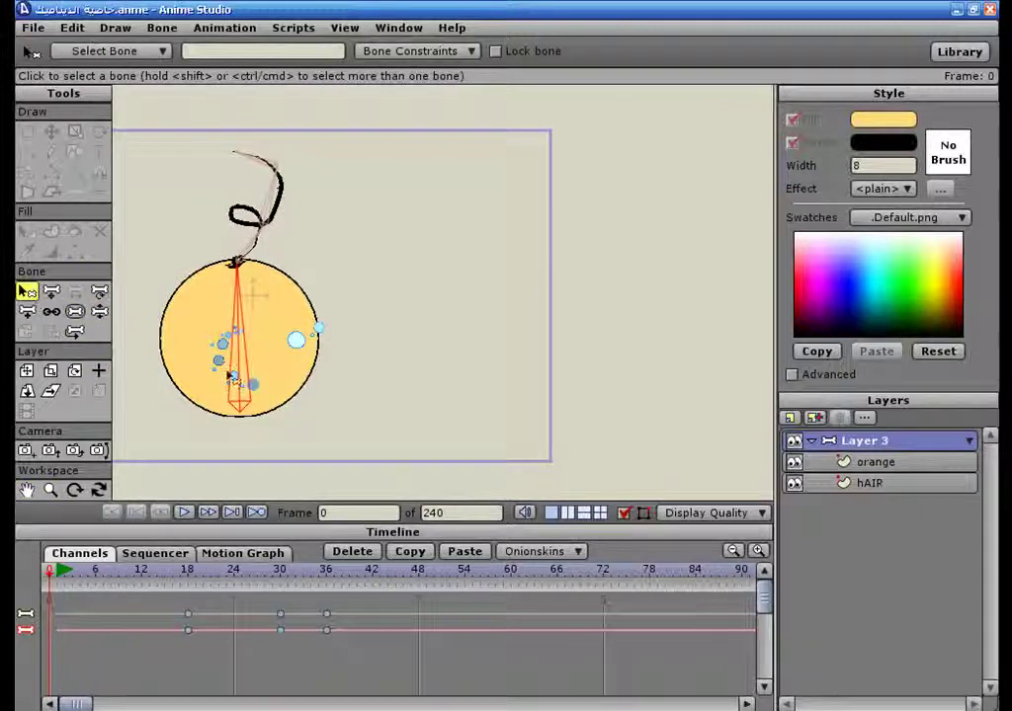
click(436, 54)
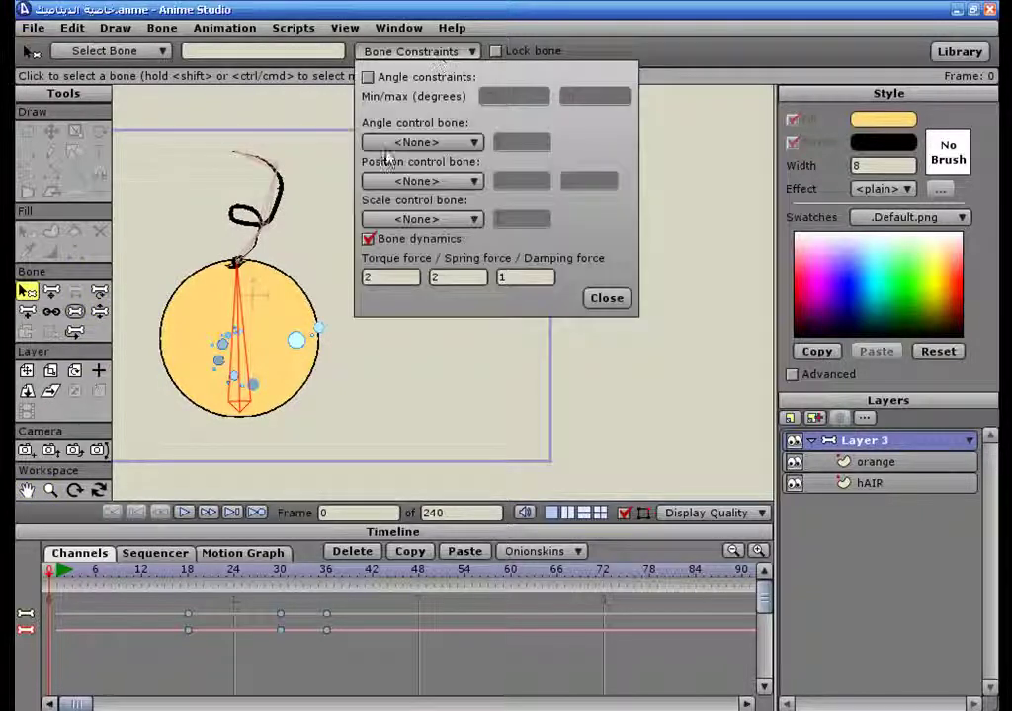
click(367, 240)
Turn off bone dynamics for each of the three hair bones and close the constraints
click(244, 252)
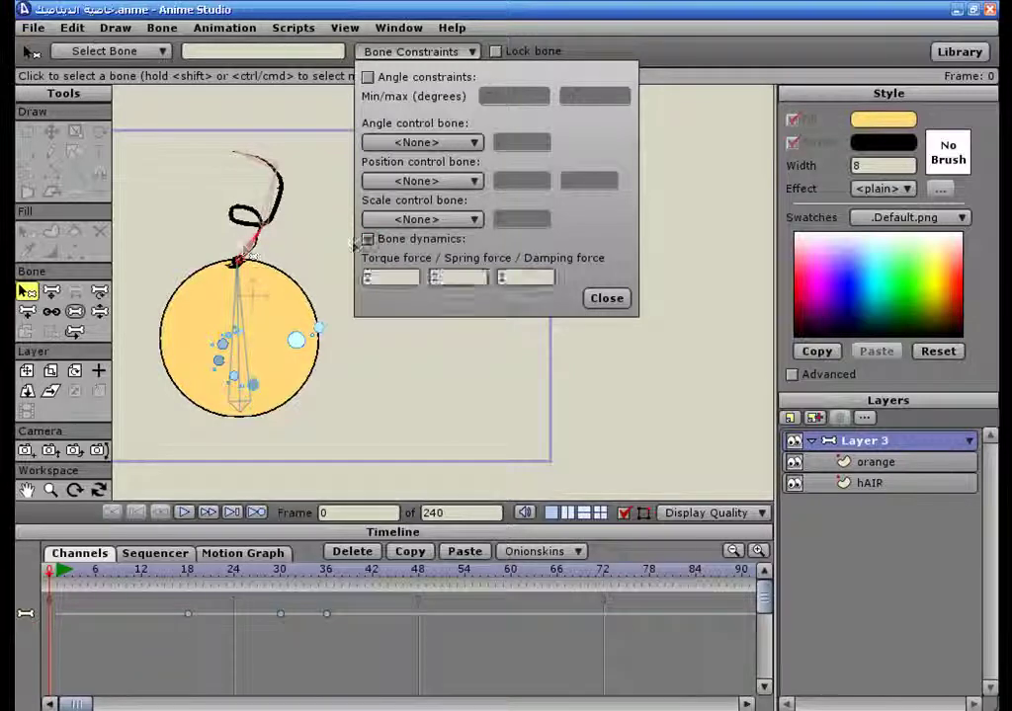
click(368, 241)
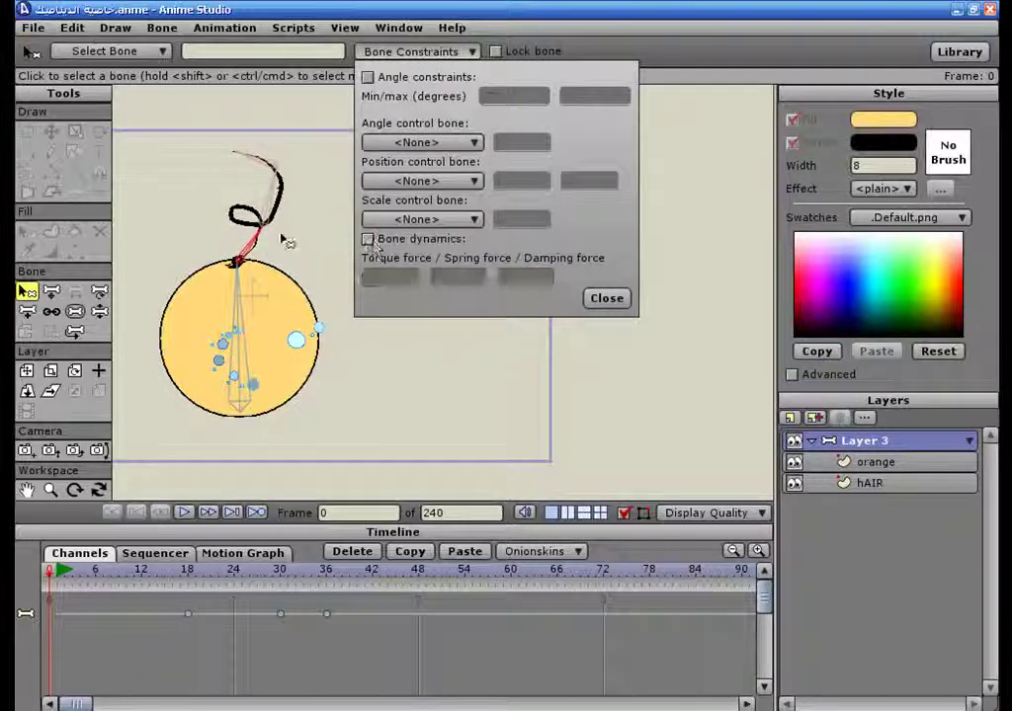
click(367, 240)
click(367, 241)
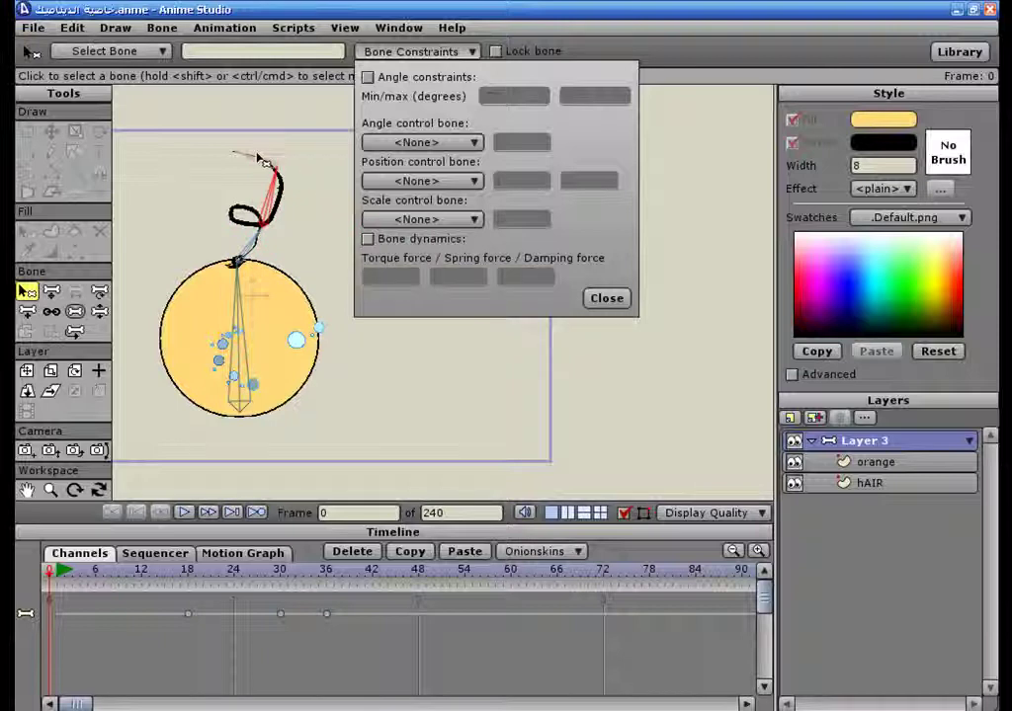
click(331, 226)
click(367, 240)
click(606, 298)
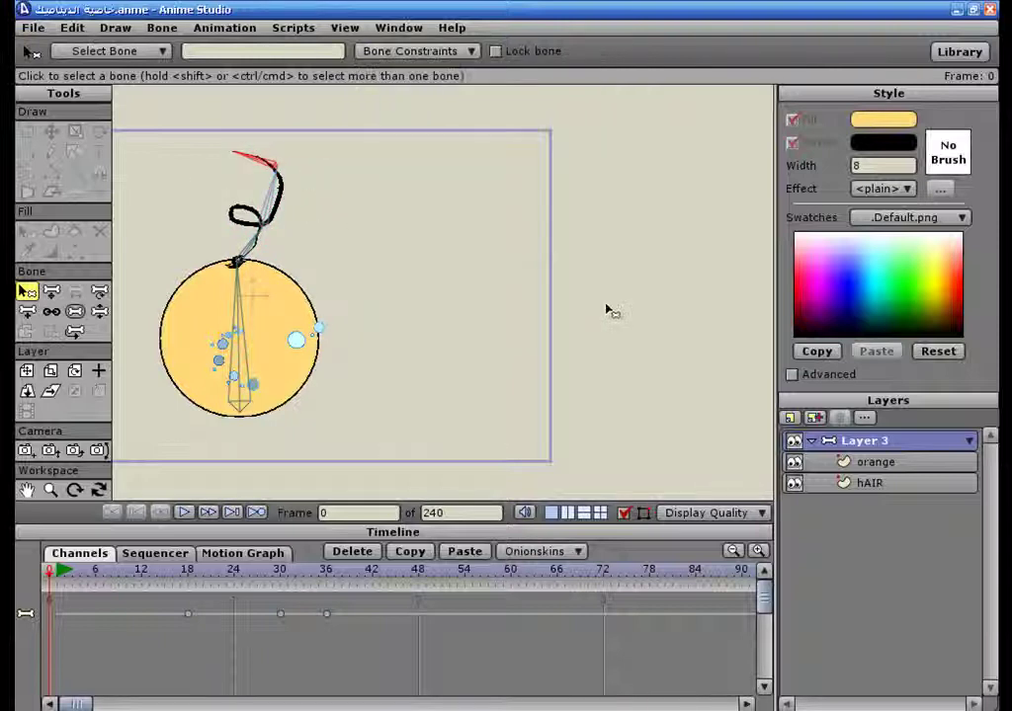
Create a second bone layer inside the existing bone layer and nest the hAIR layer in it
click(856, 481)
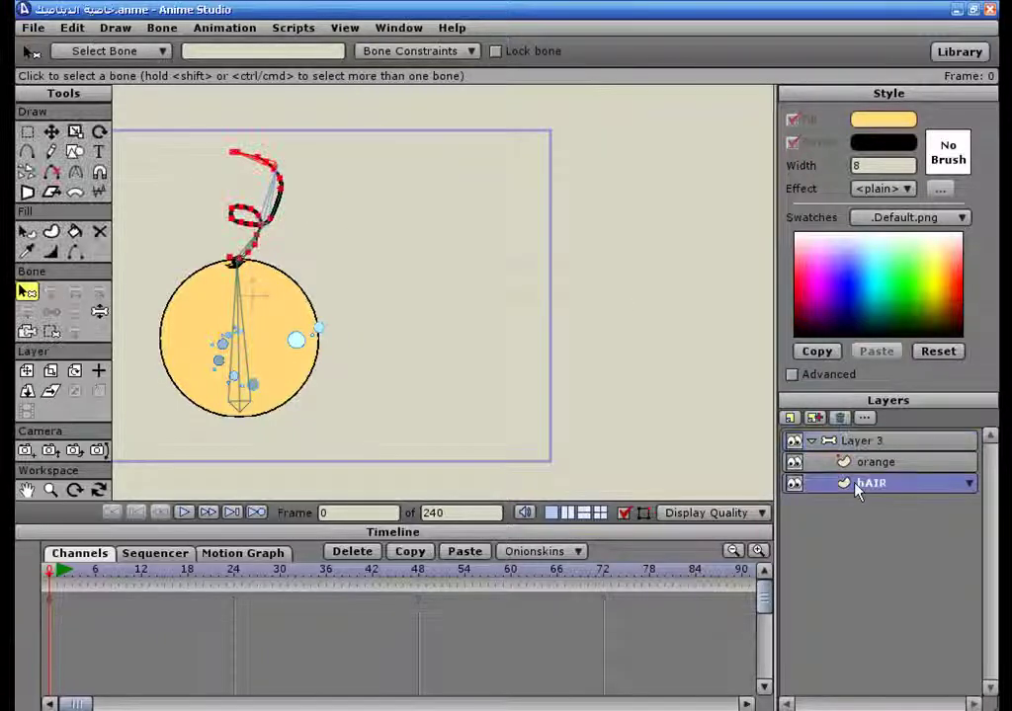
click(812, 419)
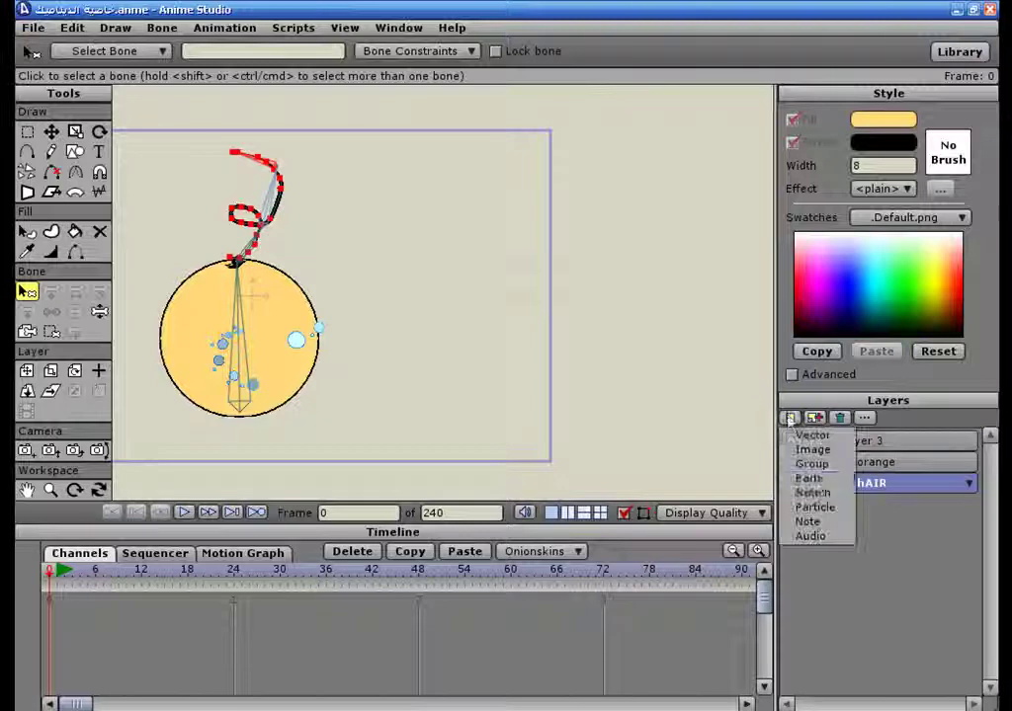
click(812, 480)
mouse_move(859, 504)
mouse_down()
mouse_move(860, 491)
mouse_move(845, 492)
mouse_up()
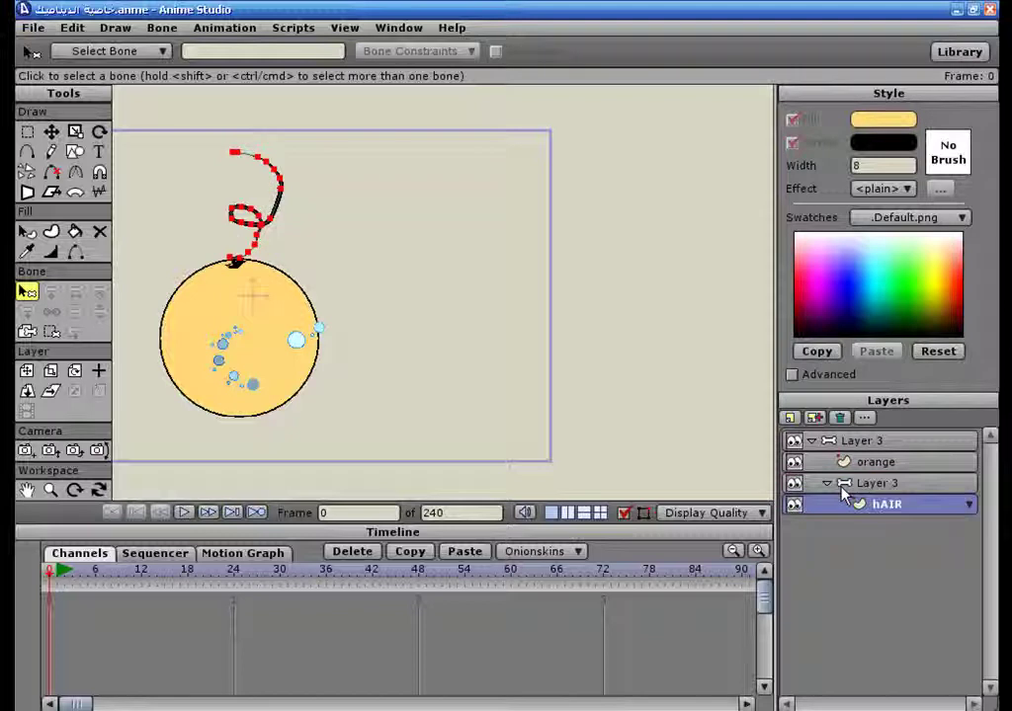
Draw a chain of three bones along the hair strand, from its root to its tip, in the nested bone layer
click(845, 485)
click(826, 484)
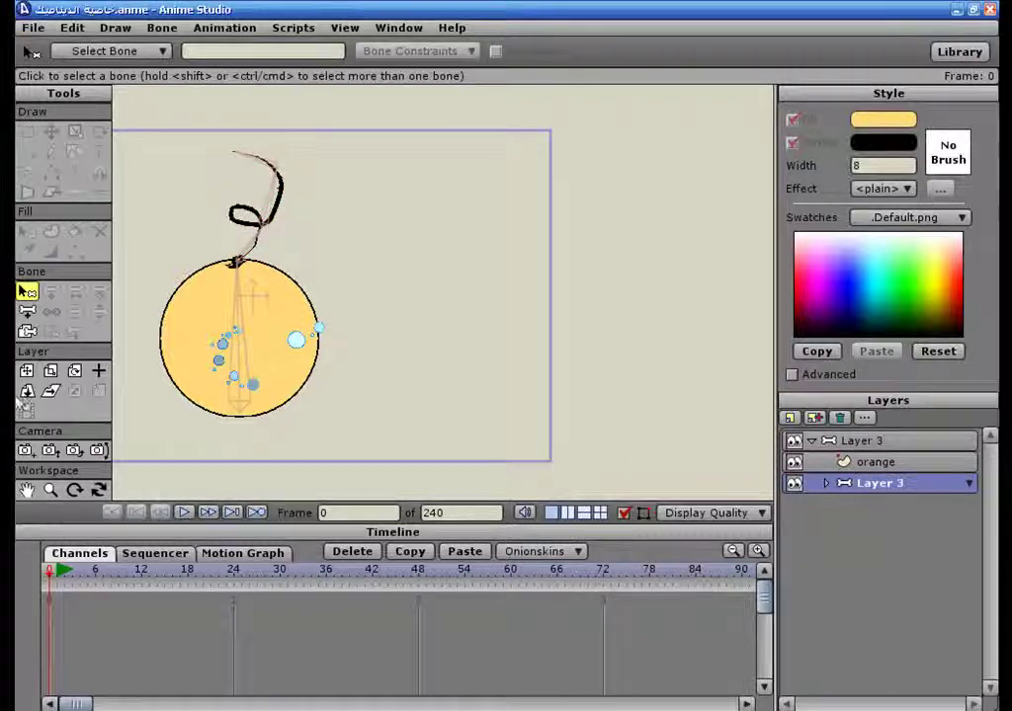
click(26, 311)
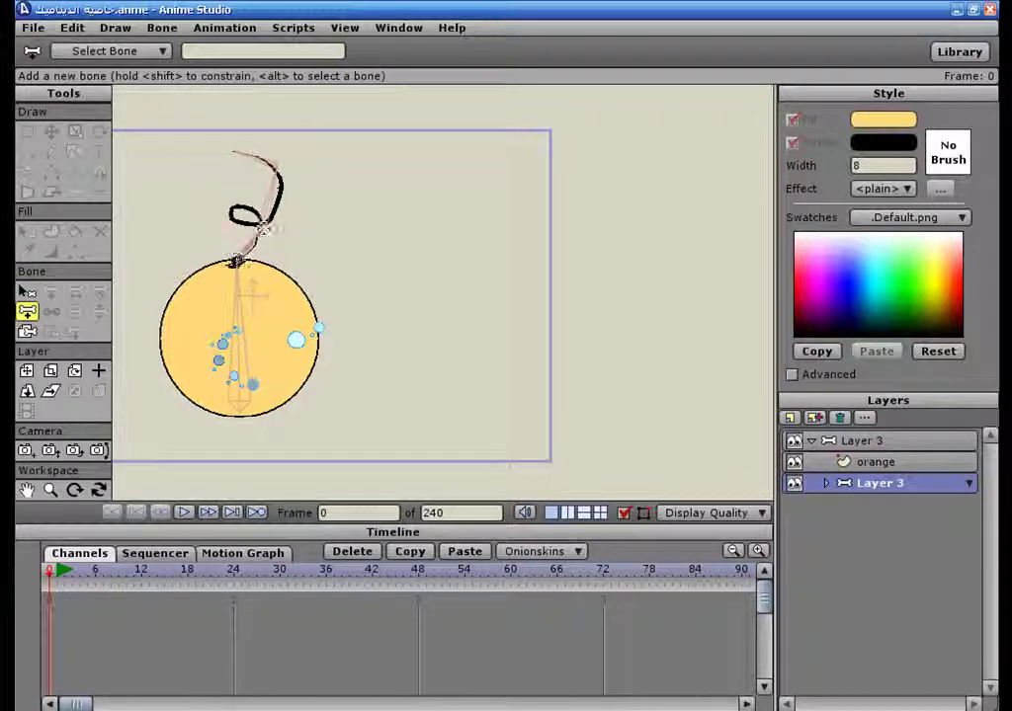
mouse_move(260, 228)
mouse_down()
mouse_move(278, 164)
mouse_move(231, 149)
mouse_up()
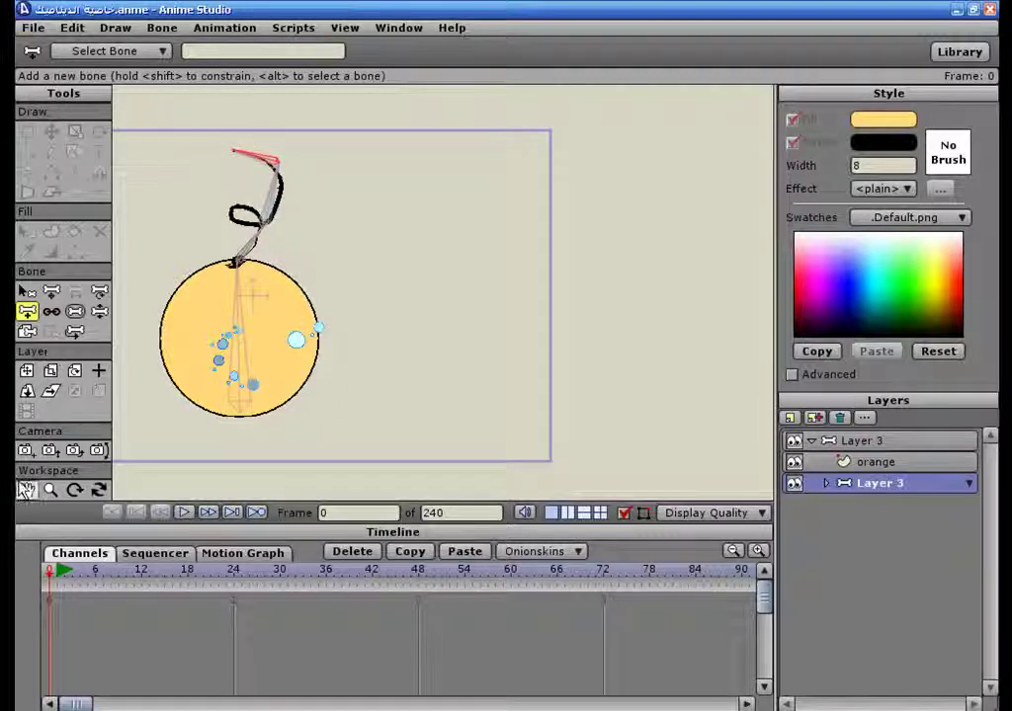
Turn on bone dynamics for each of the three new hair bones and close the constraints
click(26, 292)
click(205, 188)
click(406, 51)
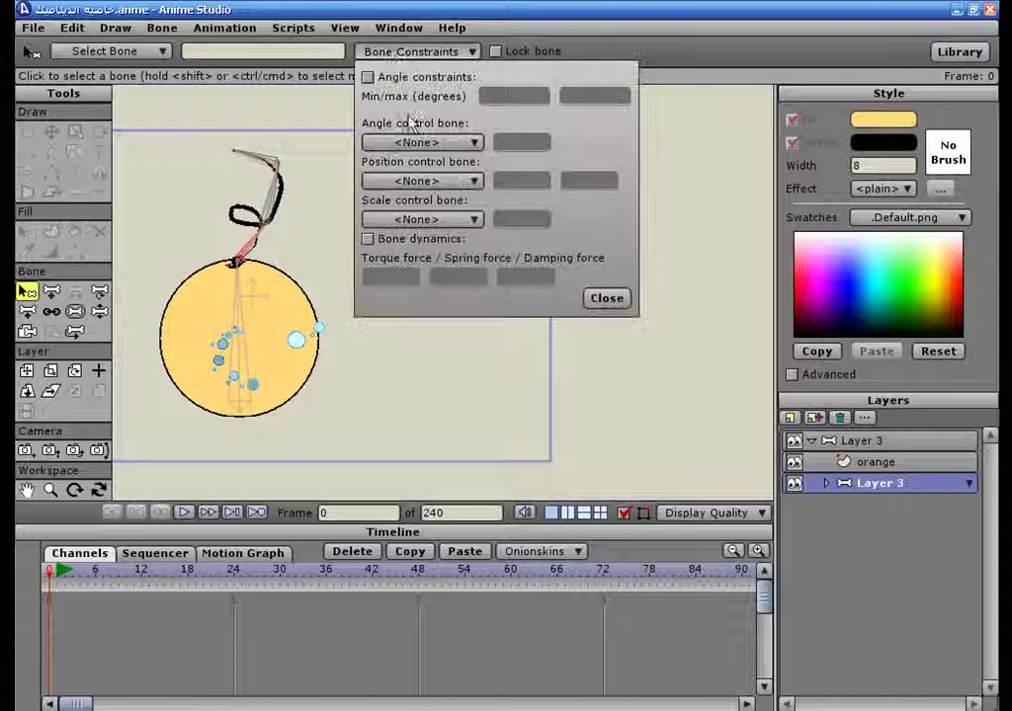
click(368, 238)
click(284, 209)
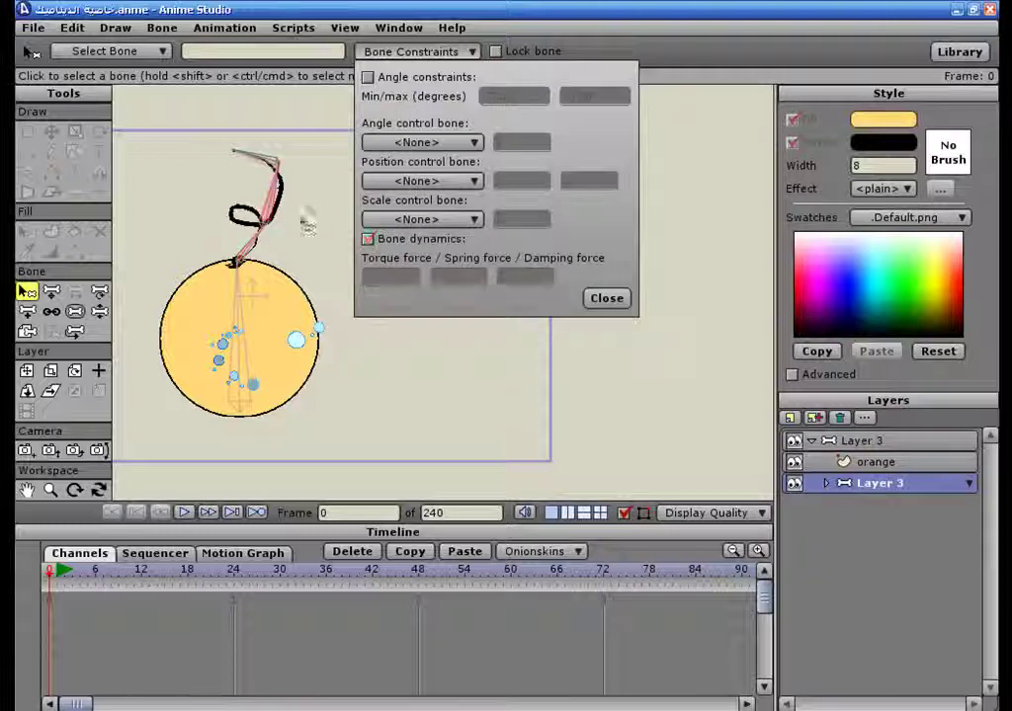
click(368, 238)
click(245, 160)
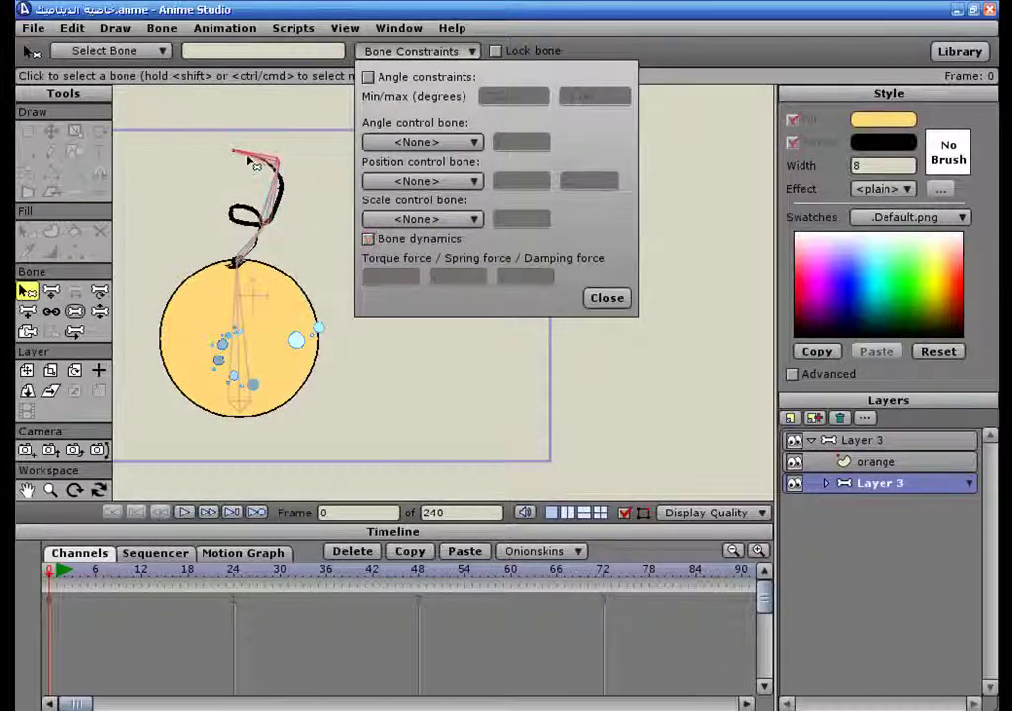
click(368, 238)
click(606, 298)
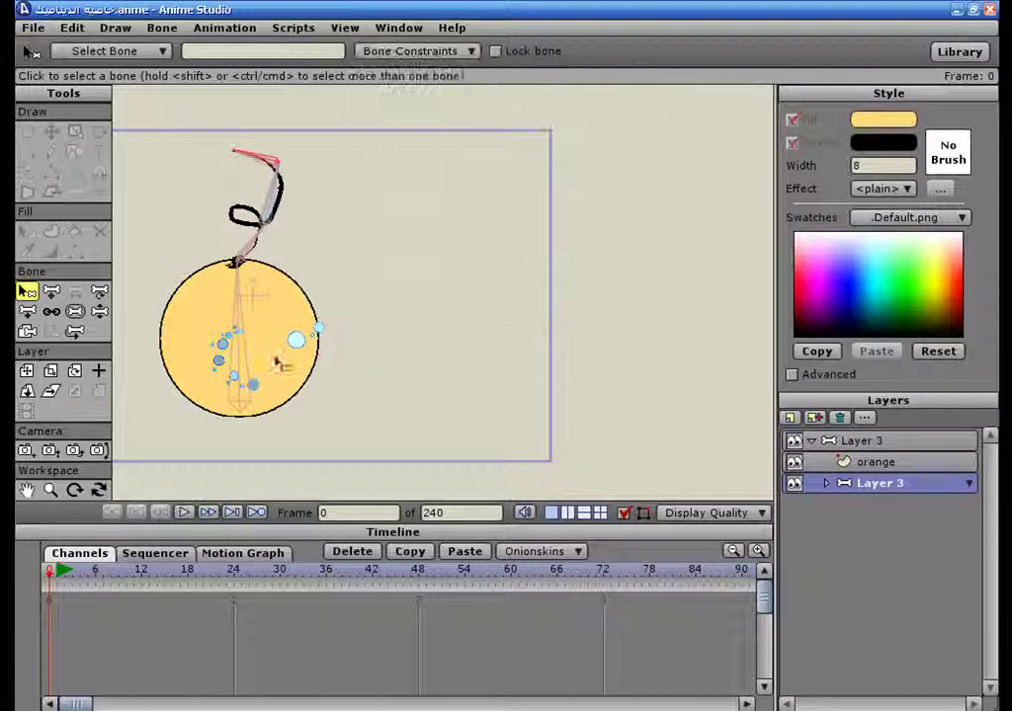
Center the character in the workspace and scrub the timeline to frame 70 to check the hair bones' motion
click(27, 490)
drag(210, 360, 387, 359)
drag(57, 581, 438, 593)
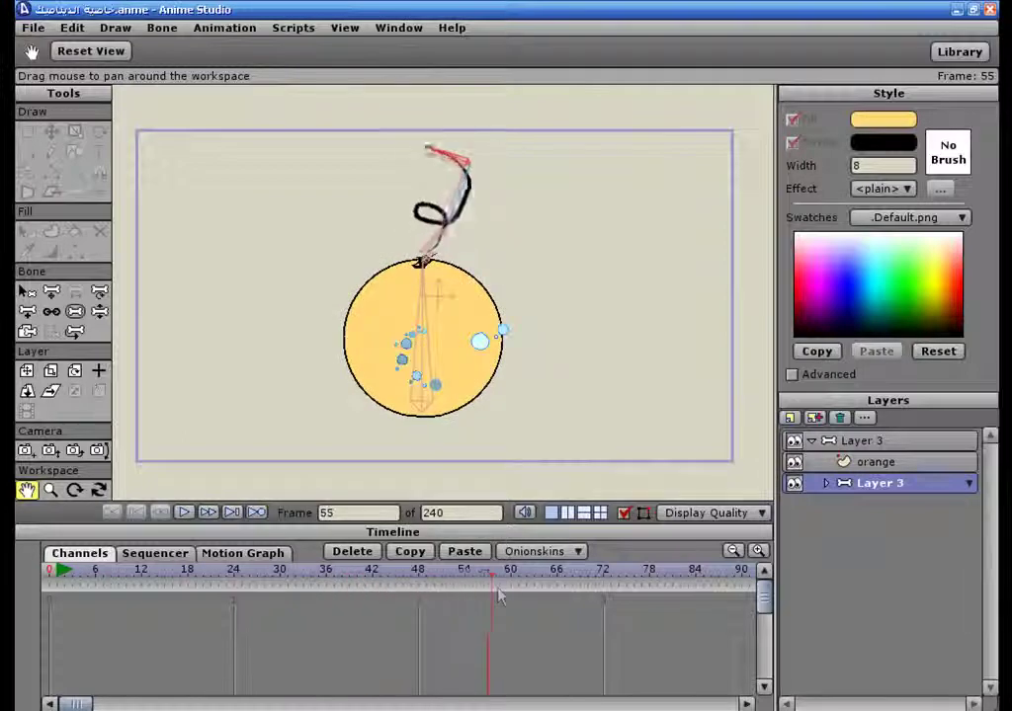
drag(586, 600, 590, 600)
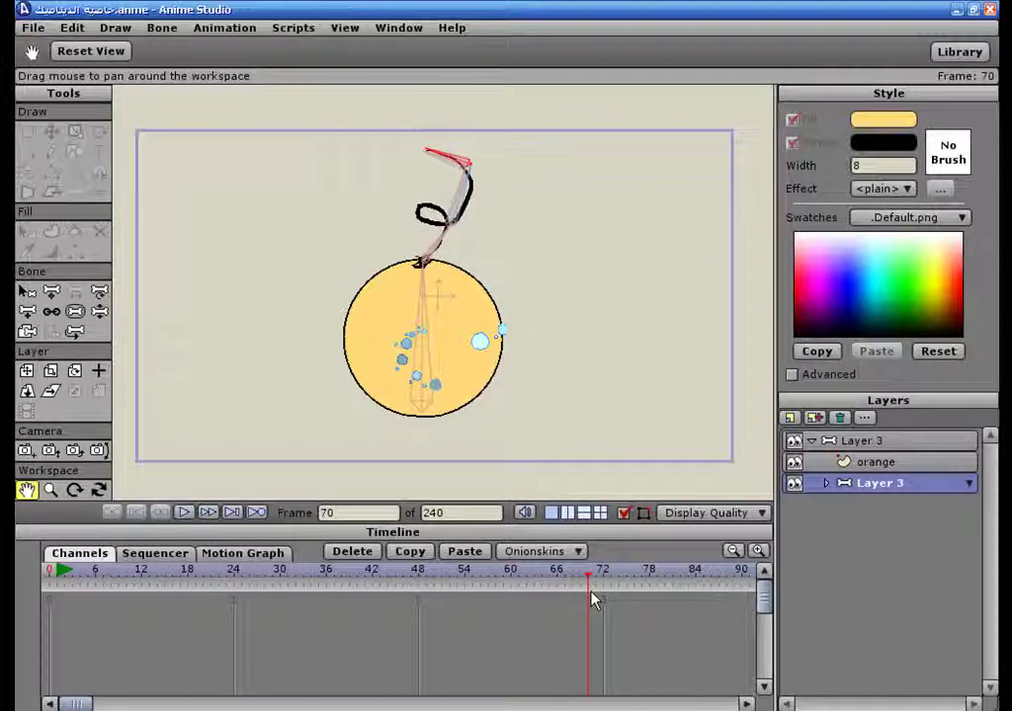